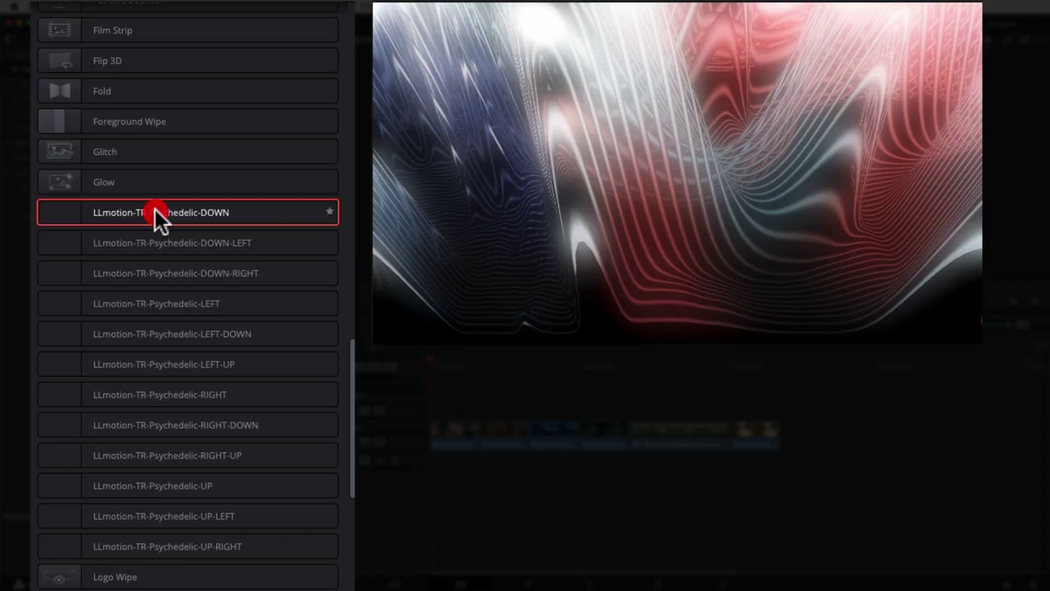
Step: Drag LLmotion-TR-Psychedelic-DOWN from Video Transitions onto the edit point between clips 1 and 2
left_click_drag(155, 209, 477, 442)
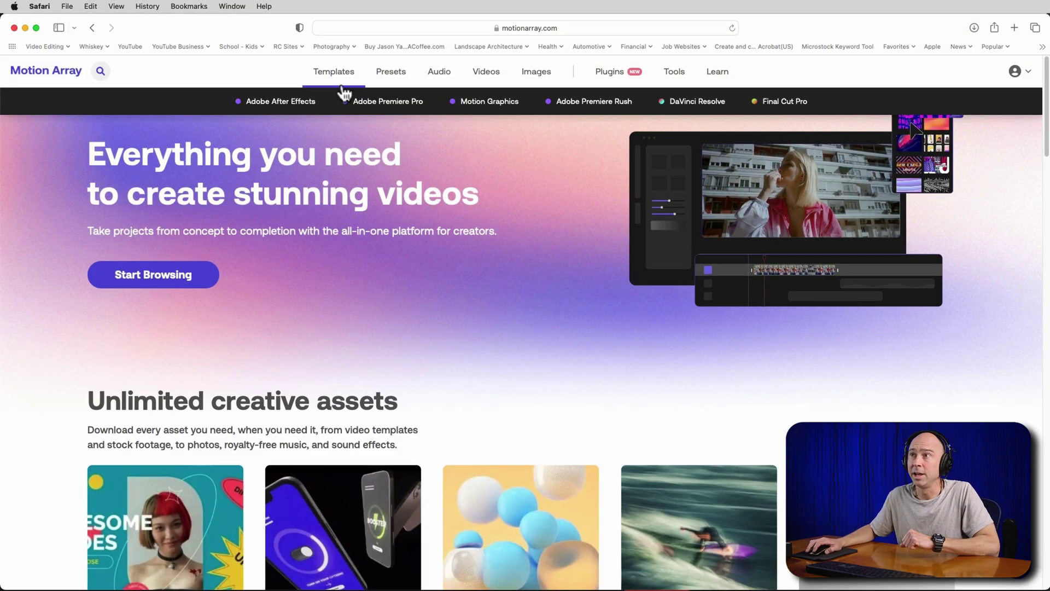
Step: Open Motion Array's DaVinci Resolve Macros page under Presets and filter it to Transitions
mouse_move(388, 74)
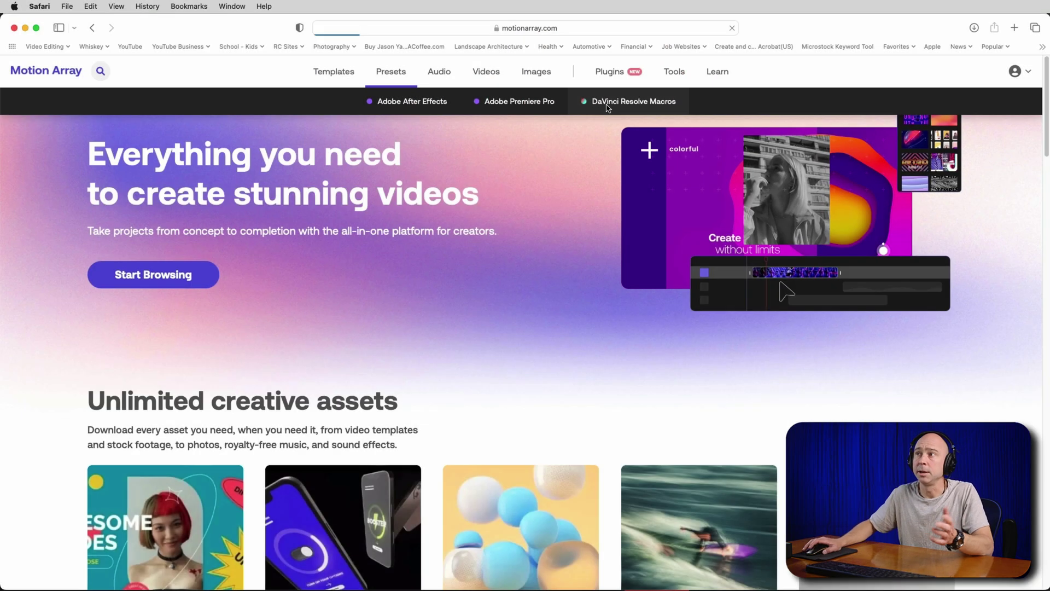
left_click(608, 107)
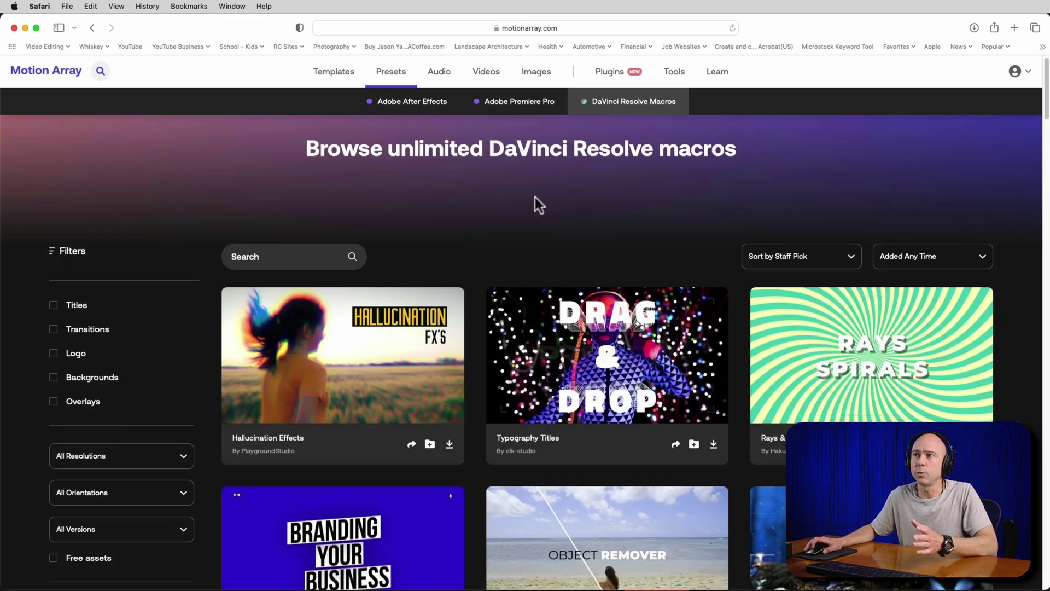
scroll(533, 200, "down", 3)
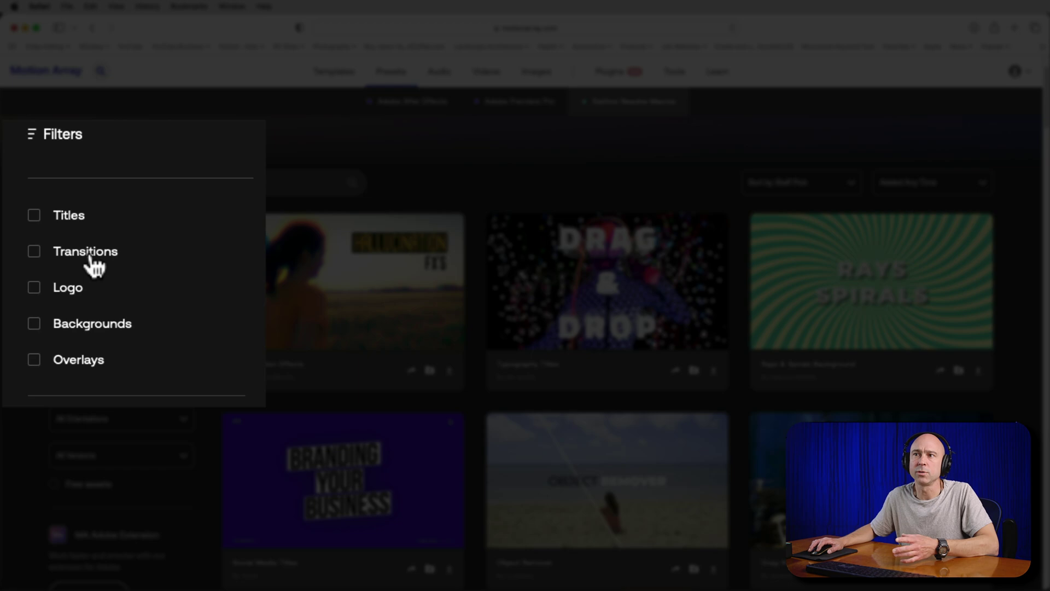
left_click(34, 253)
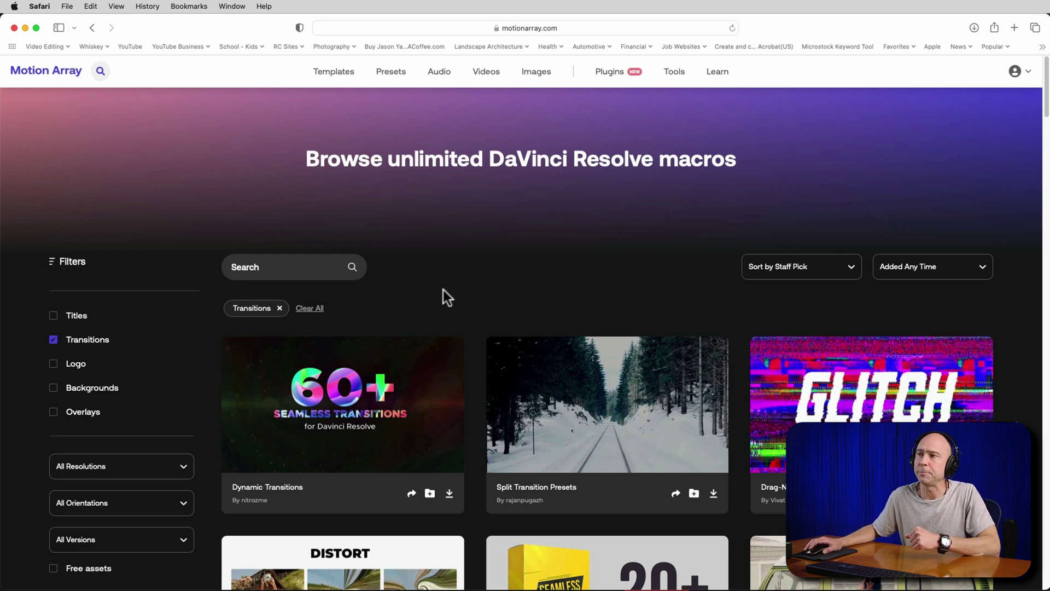
scroll(443, 290, "down", 5)
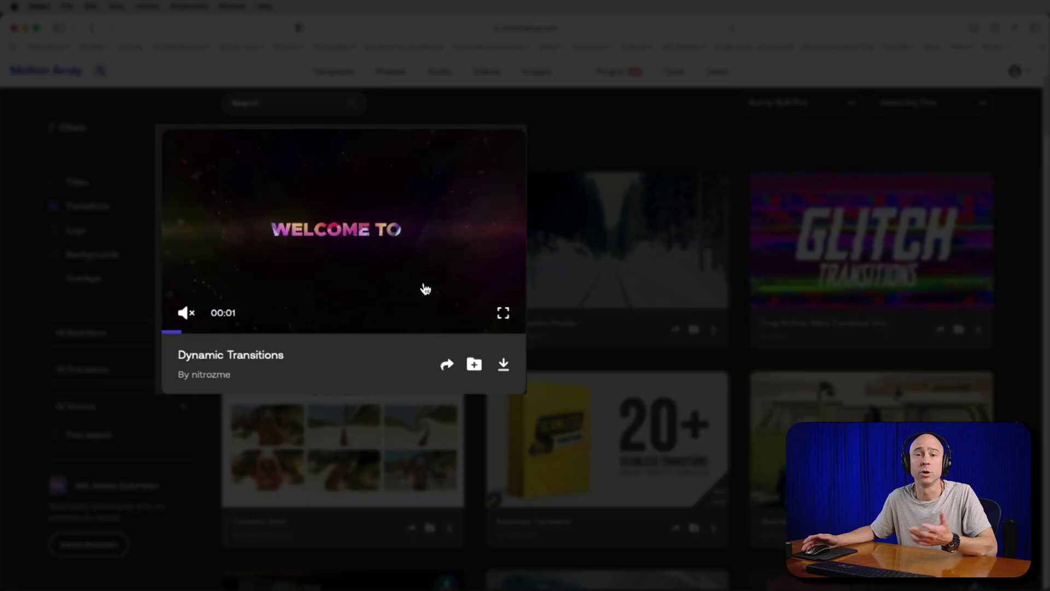
scroll(404, 281, "down", 10)
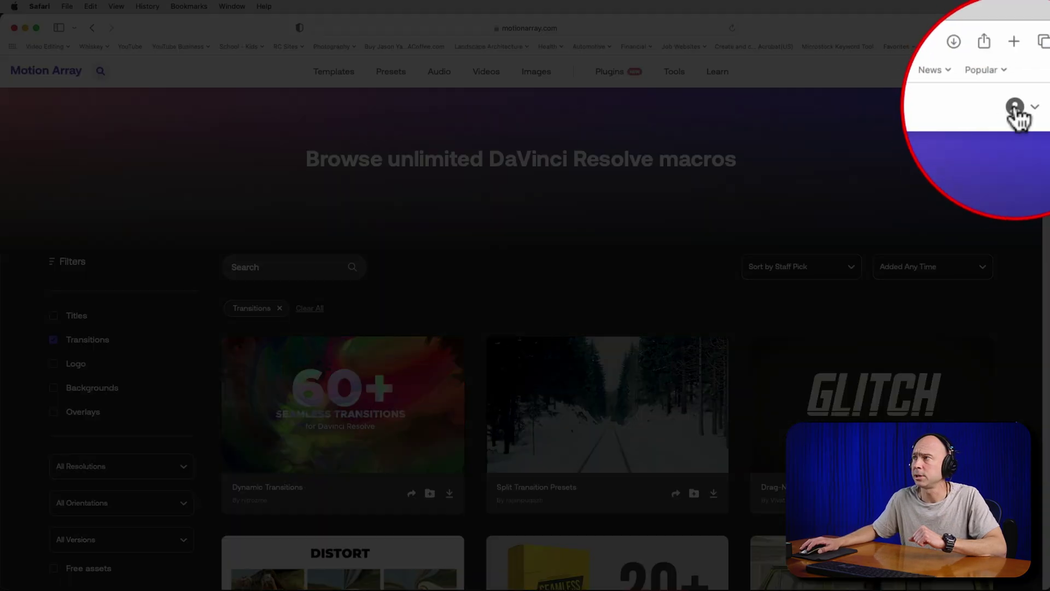
Step: Download the psychedelic 3D transitions pack from the Transitions item in your Collections
left_click(1015, 71)
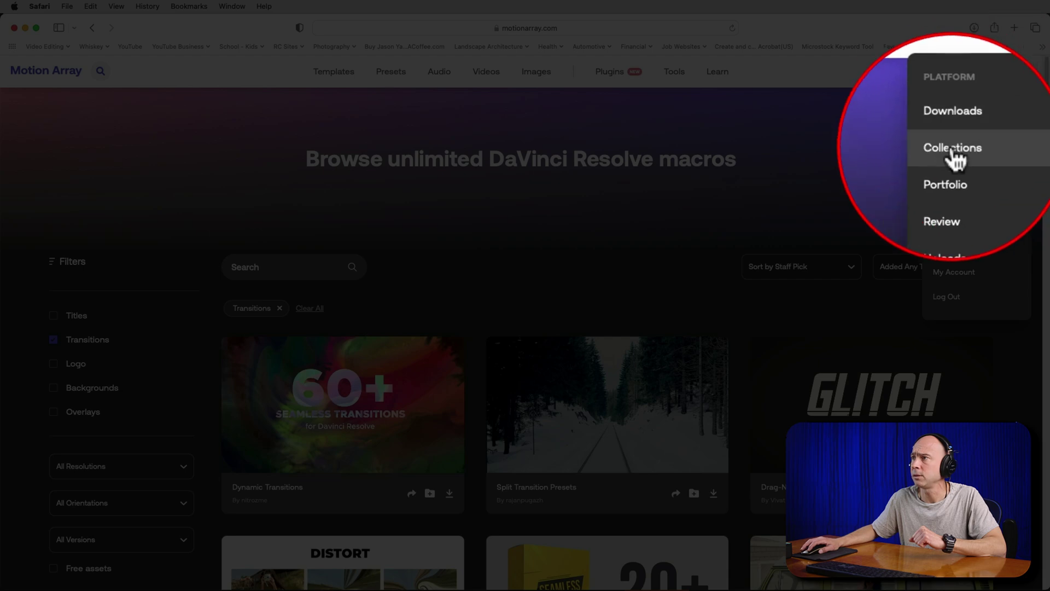
left_click(952, 175)
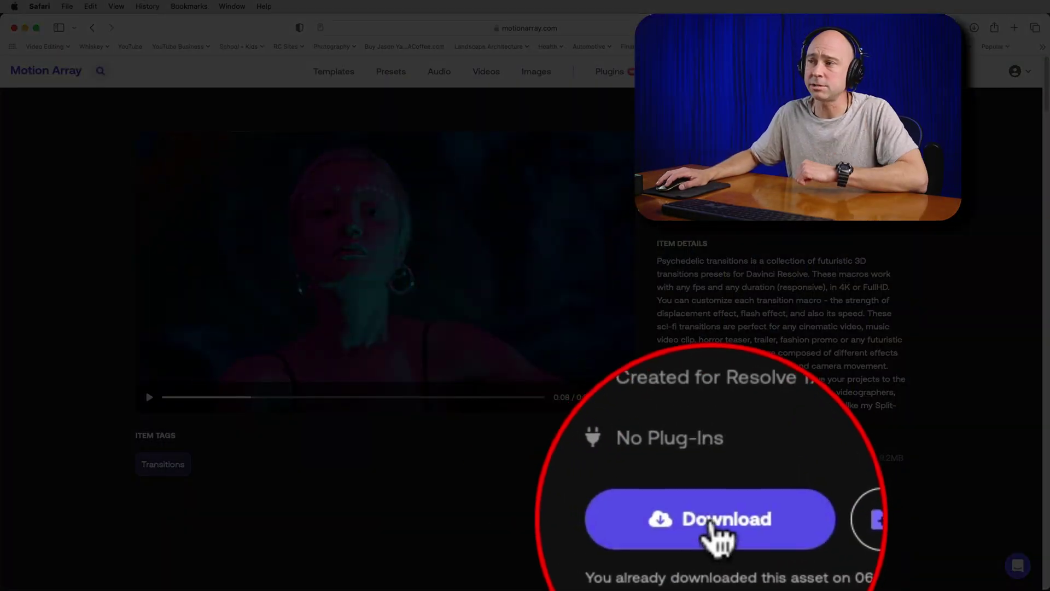
left_click(713, 520)
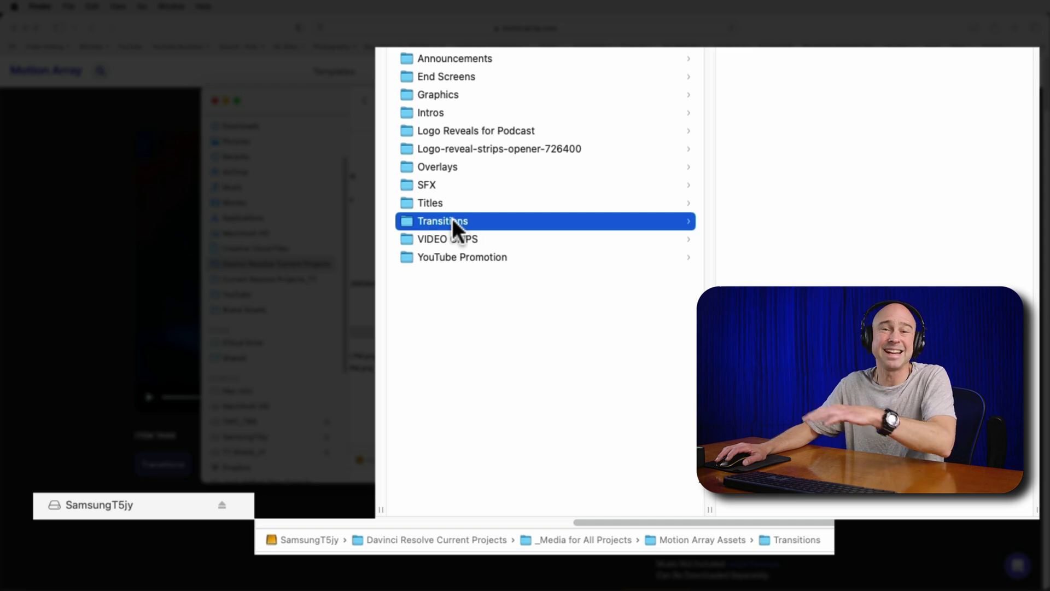
Step: Paste Psychedelic-transitions-3d-965016.zip into the Motion Array Assets Transitions folder on SamsungT5jy
right_click(821, 192)
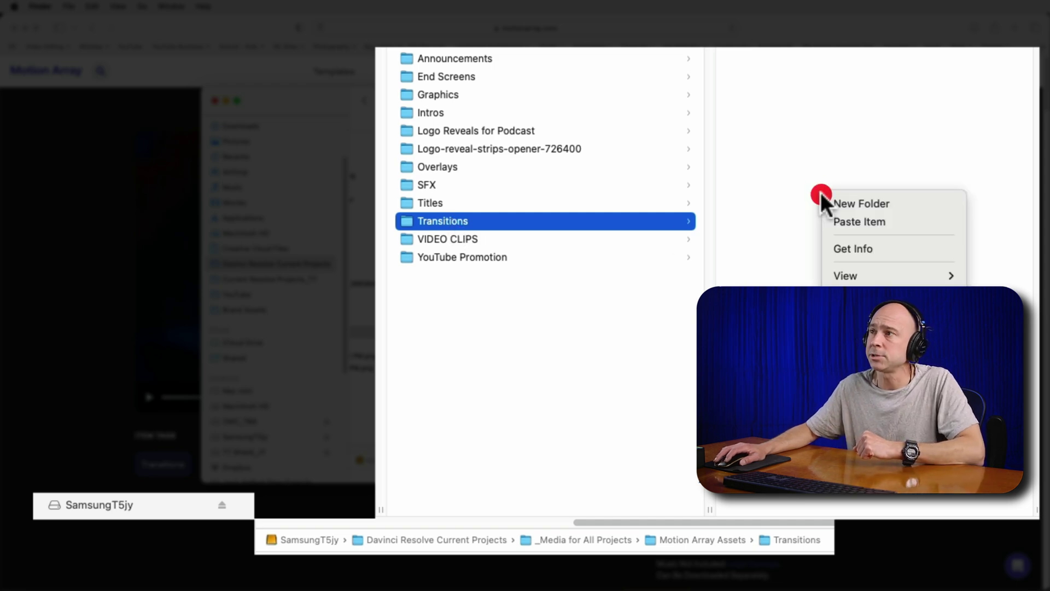
left_click(835, 221)
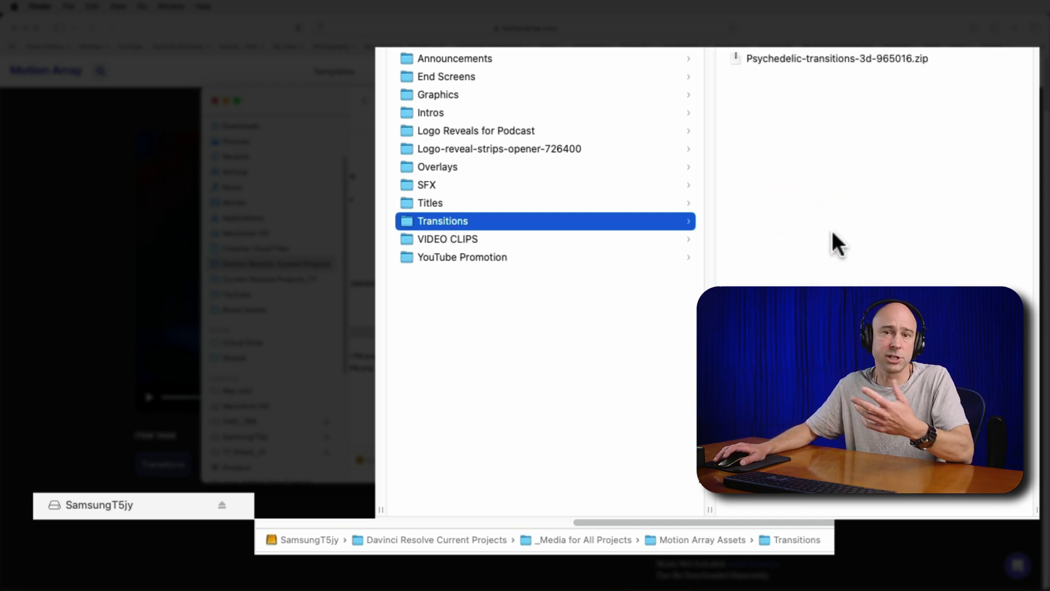
Step: Extract the zip and look through its Fonts, Help and .setting files folders
double_click(735, 57)
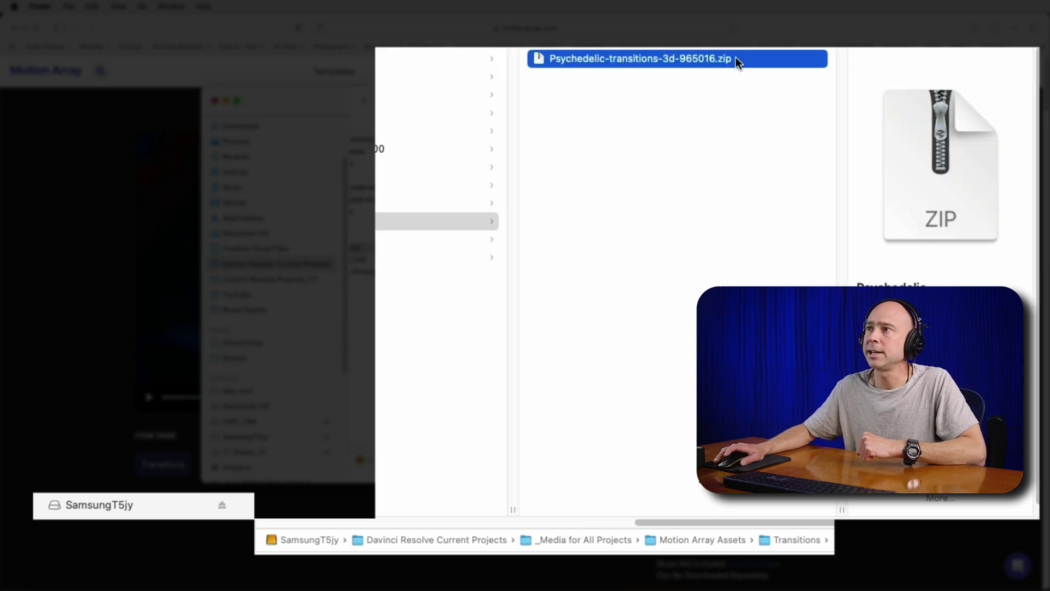
key("Right")
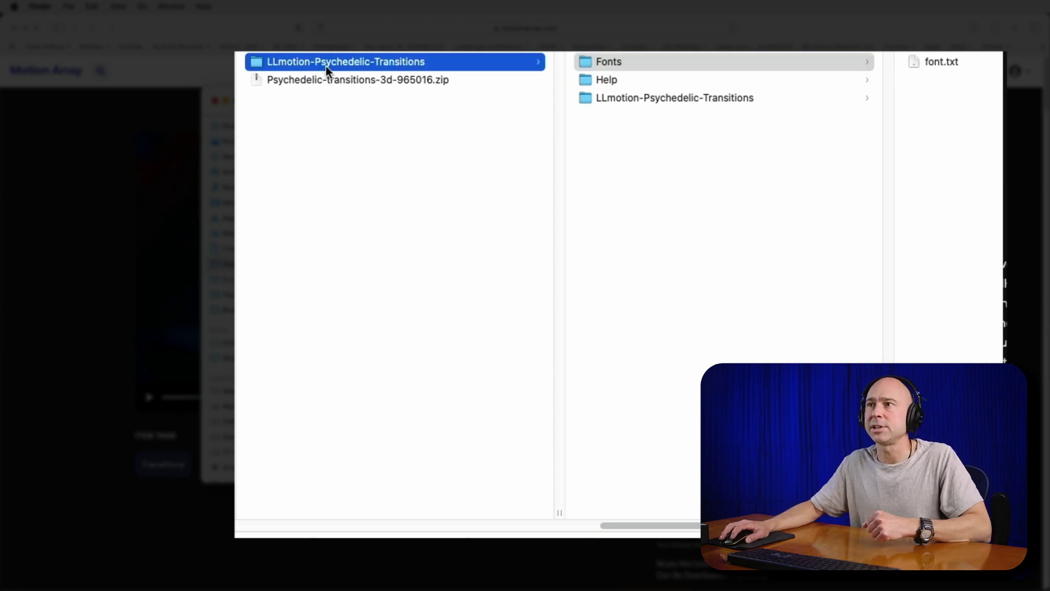
left_click(583, 63)
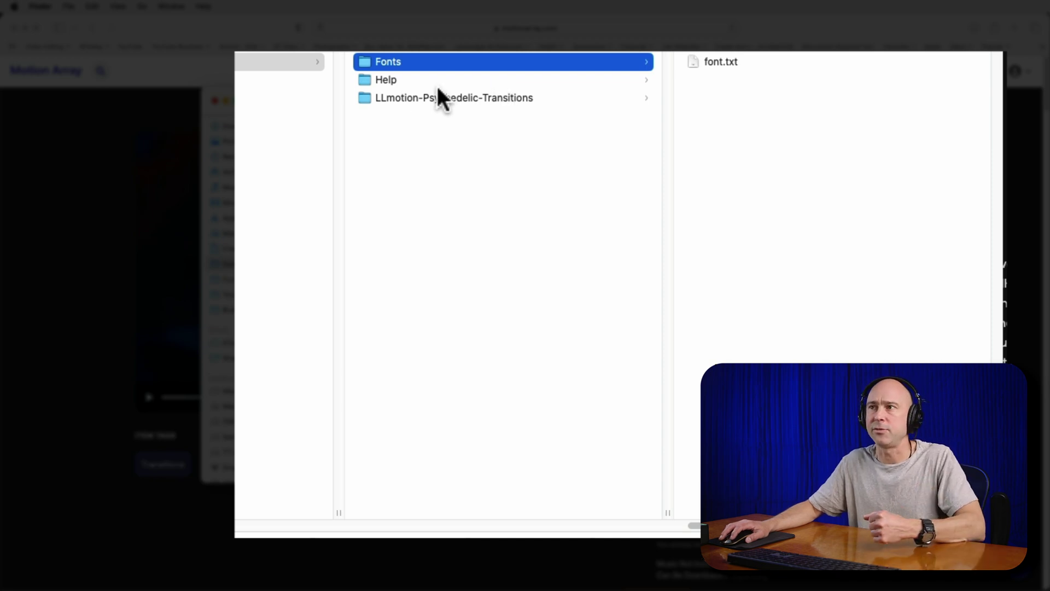
left_click(395, 80)
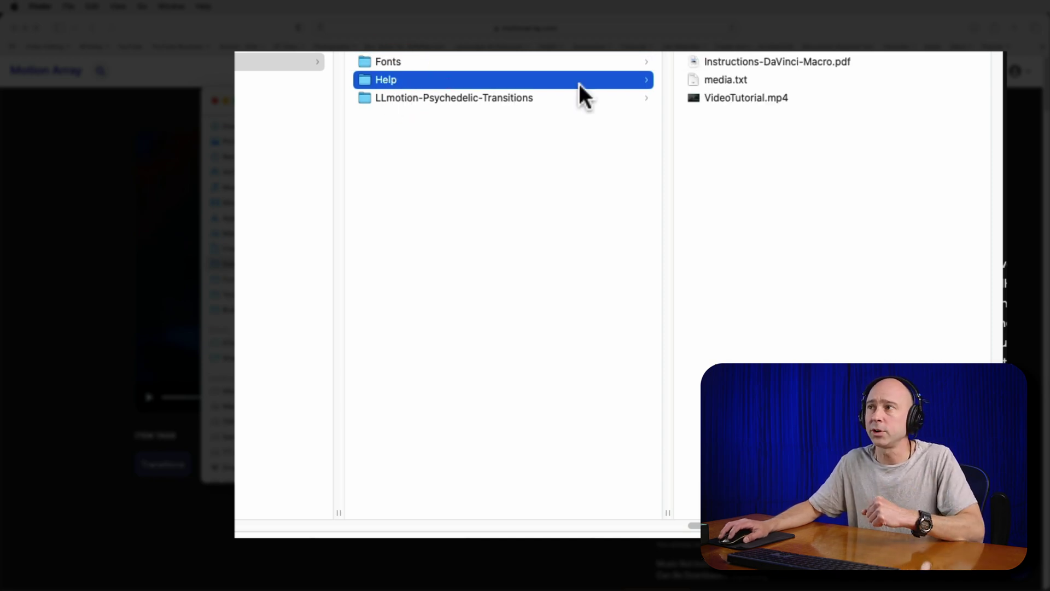
left_click(508, 99)
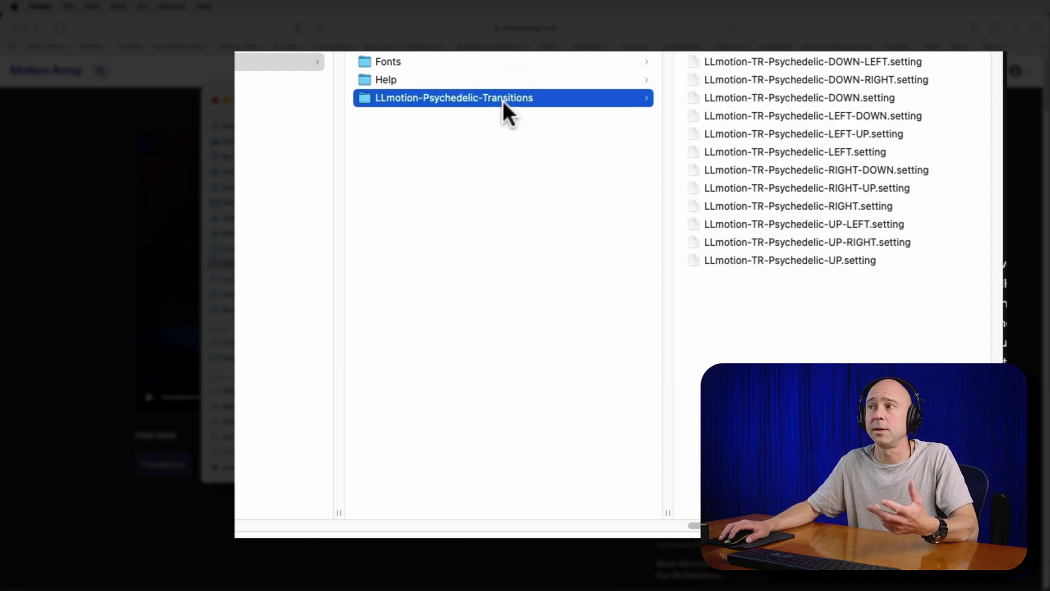
Step: Preview VideoTutorial.mp4, then open Instructions-DaVinci-Macro.pdf in a full preview
left_click(374, 80)
left_click(744, 98)
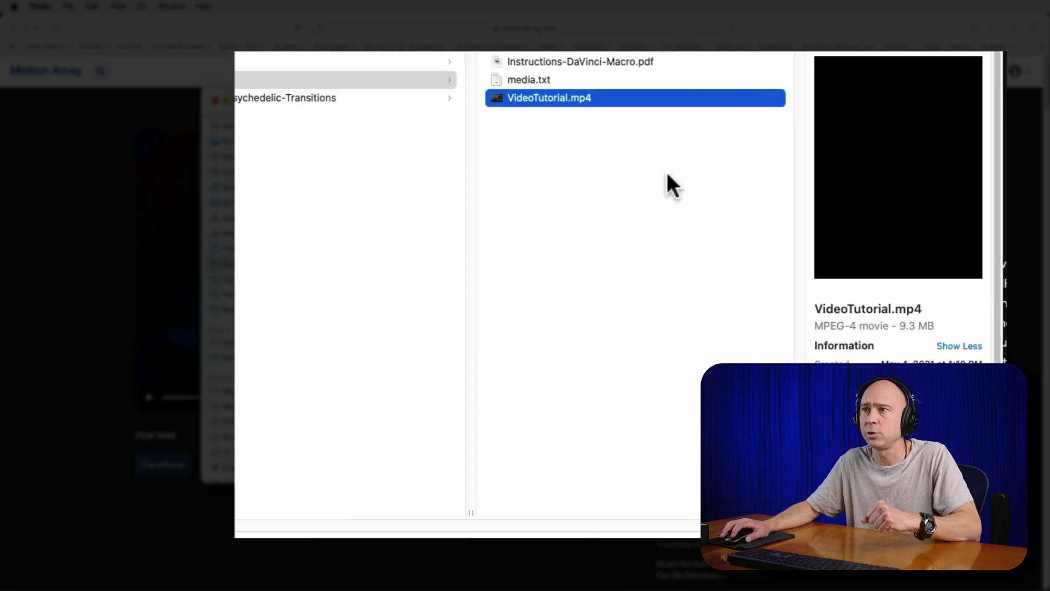
left_click(500, 60)
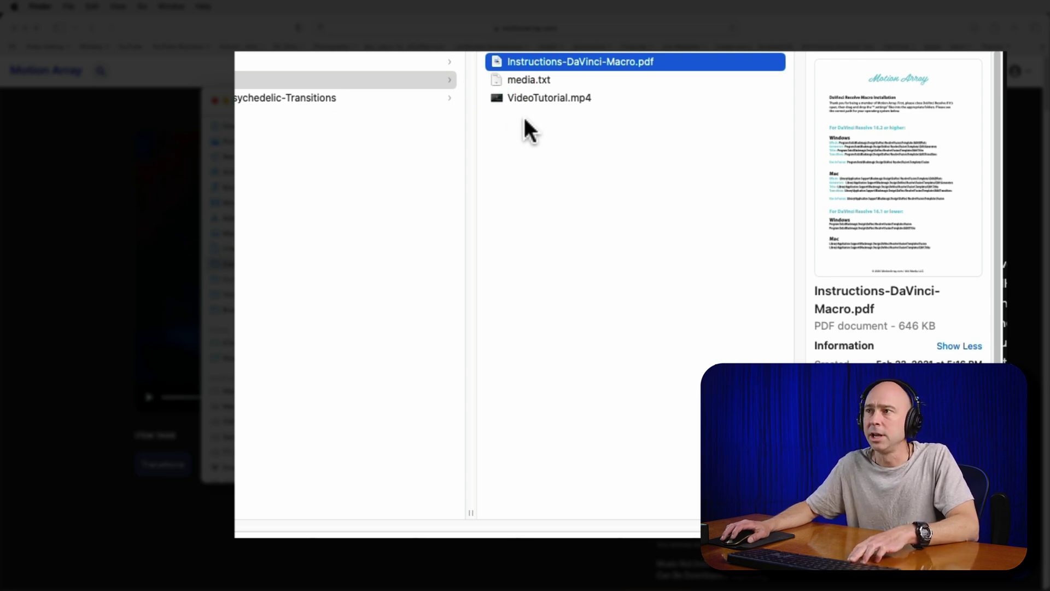
key("space")
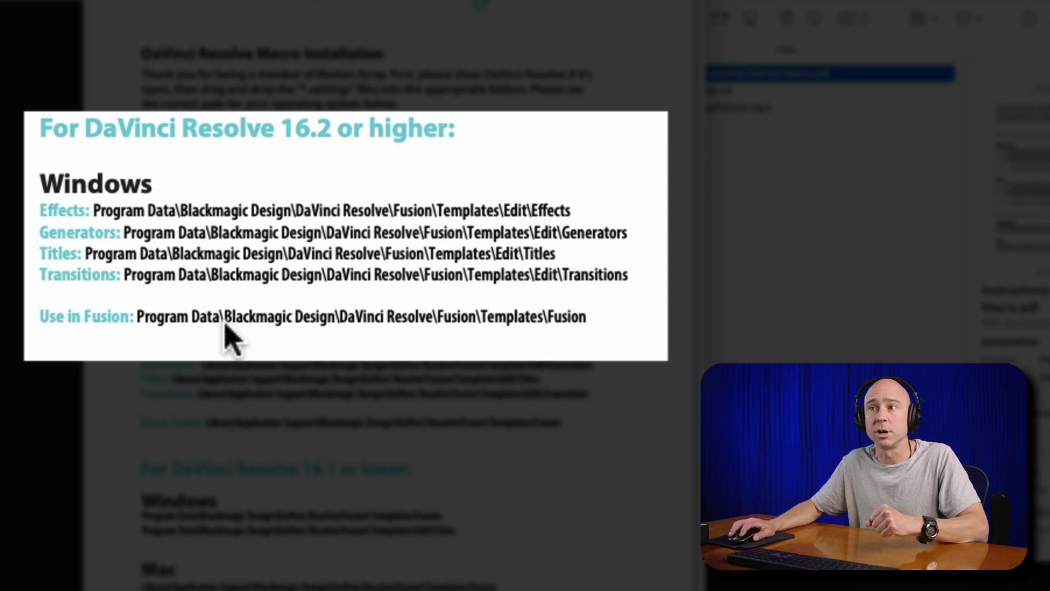
Step: Highlight the Windows and Mac Transitions install paths in the instructions PDF
left_click(25, 273)
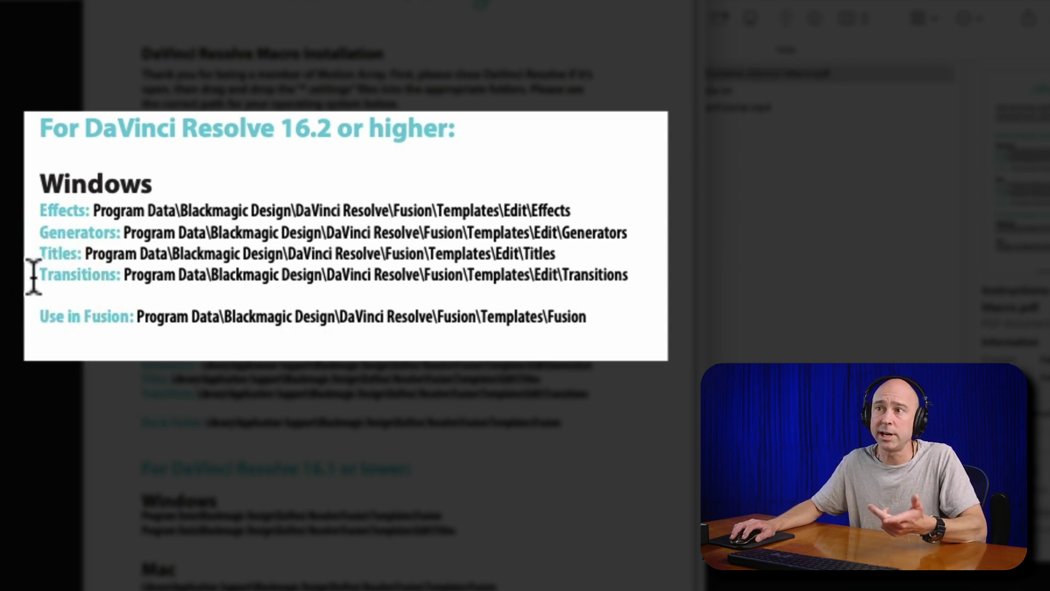
mouse_move(33, 276)
left_mouse_down()
mouse_move(627, 278)
mouse_move(32, 276)
left_mouse_up()
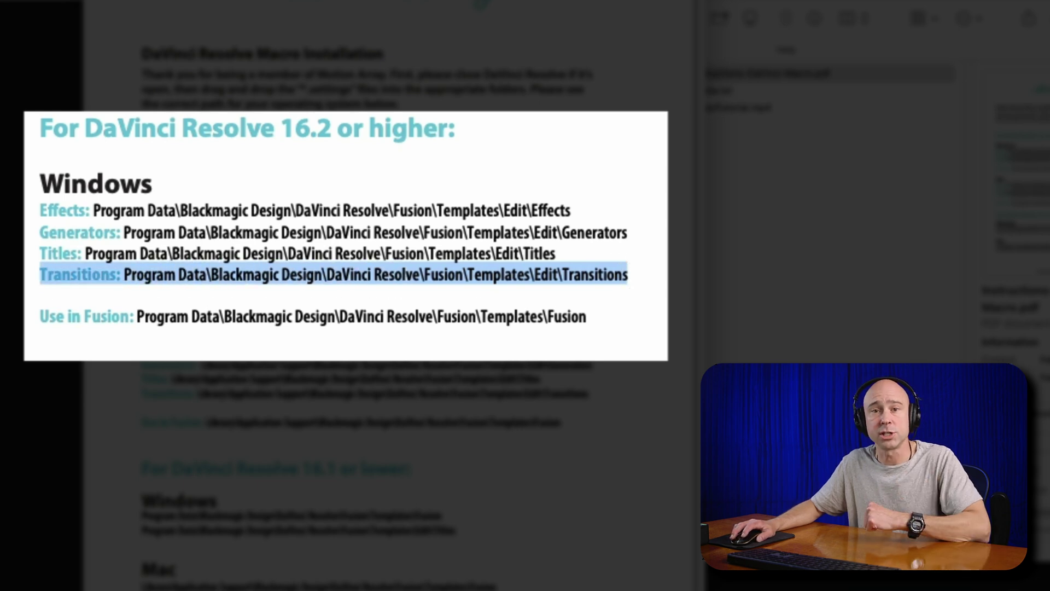
left_click(117, 328)
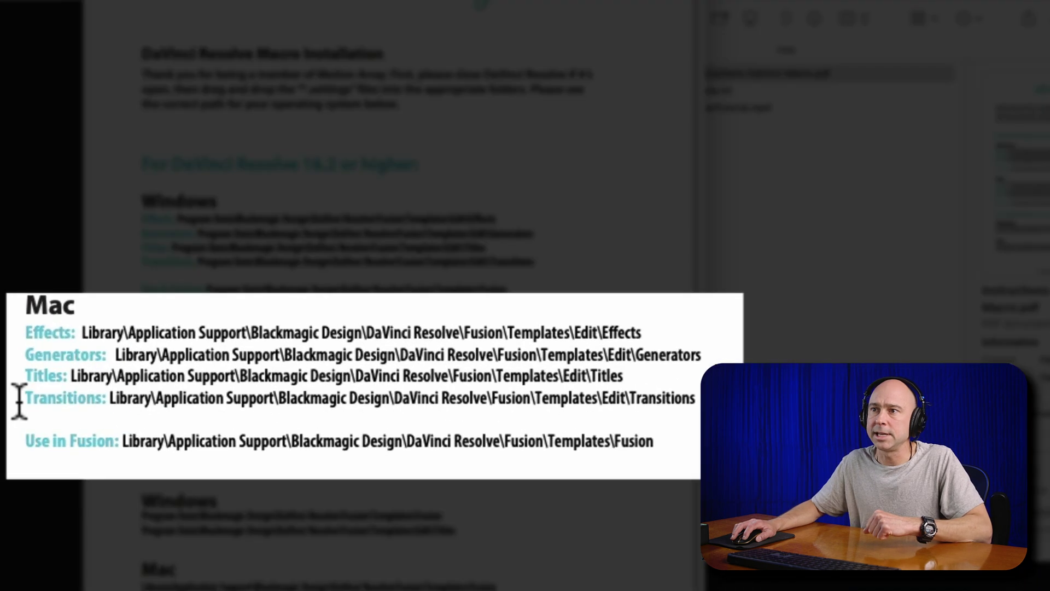
left_click(19, 402)
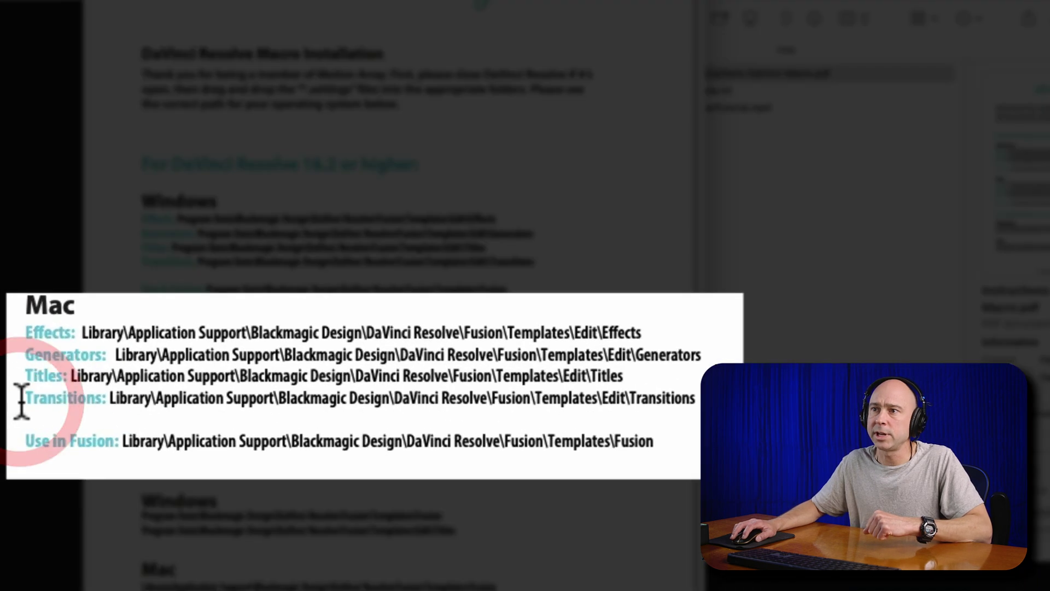
left_click_drag(109, 399, 614, 407)
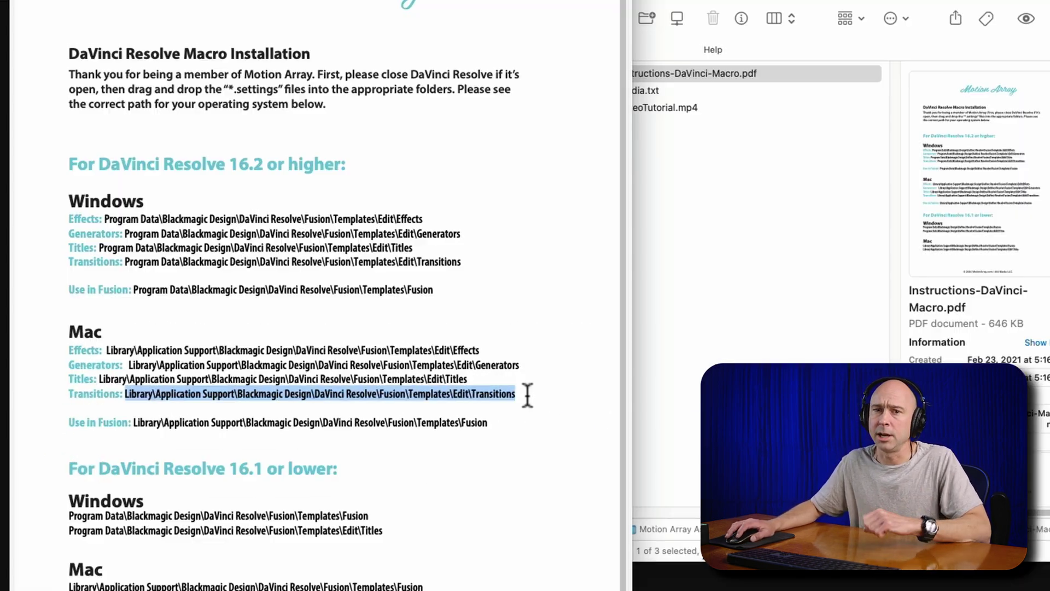
left_click(600, 391)
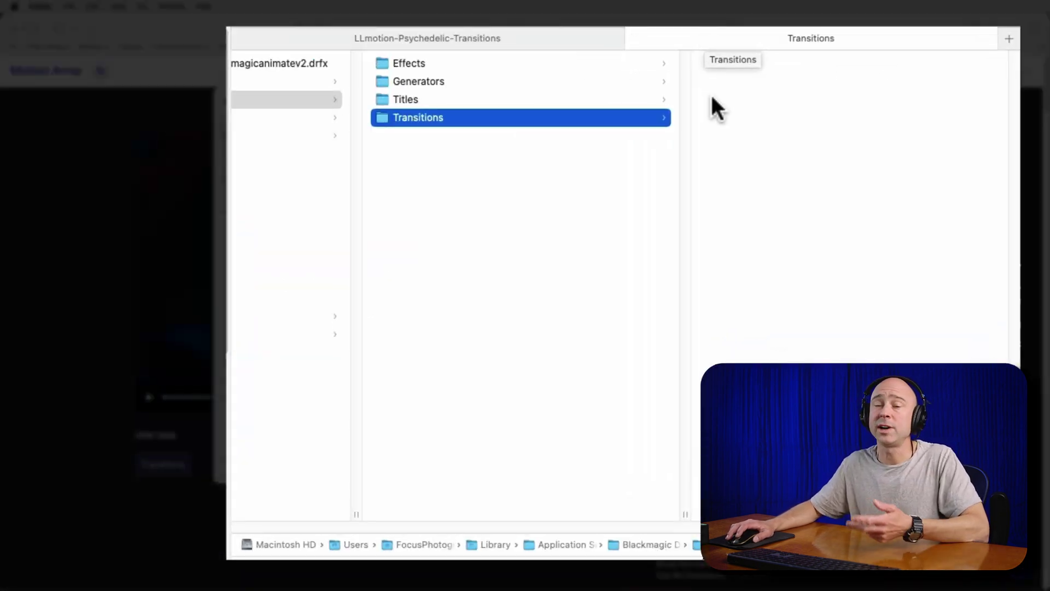
Step: Copy the twelve Psychedelic .setting files into the Fusion Templates Edit Transitions folder
left_click(514, 37)
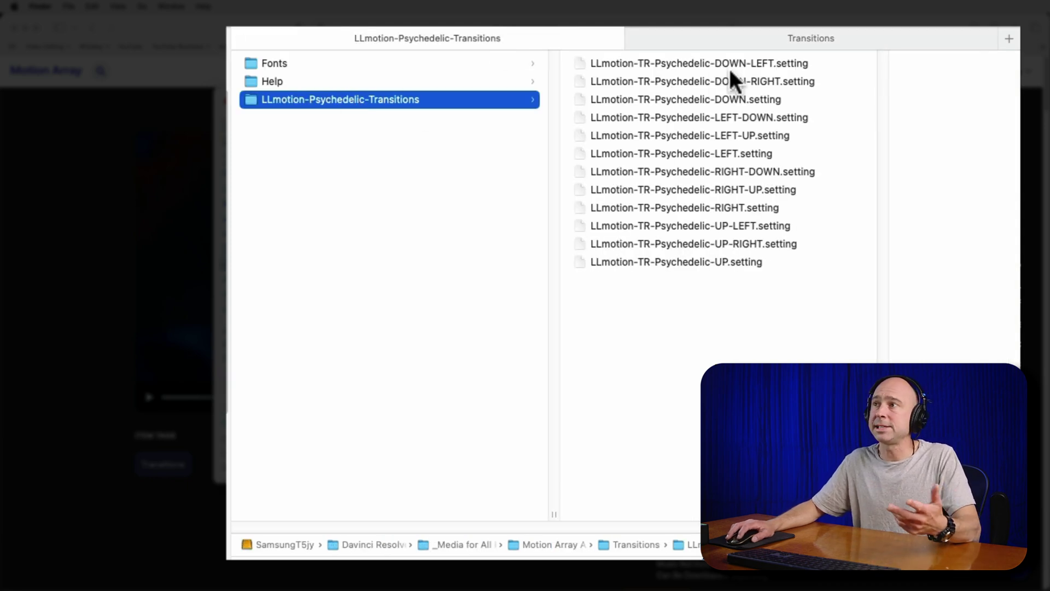
left_click_drag(706, 322, 625, 80)
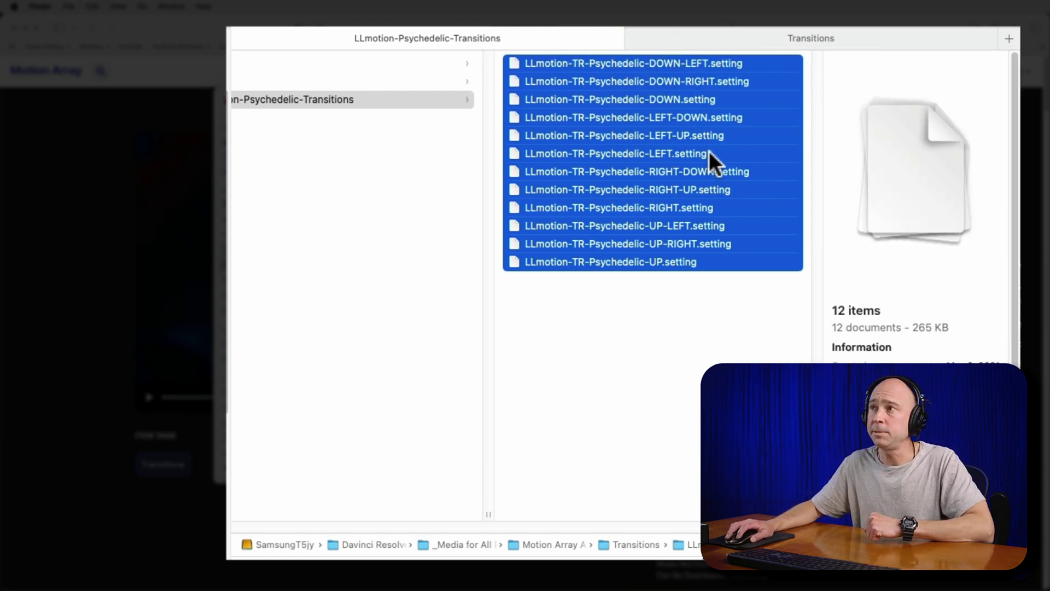
left_click(770, 38)
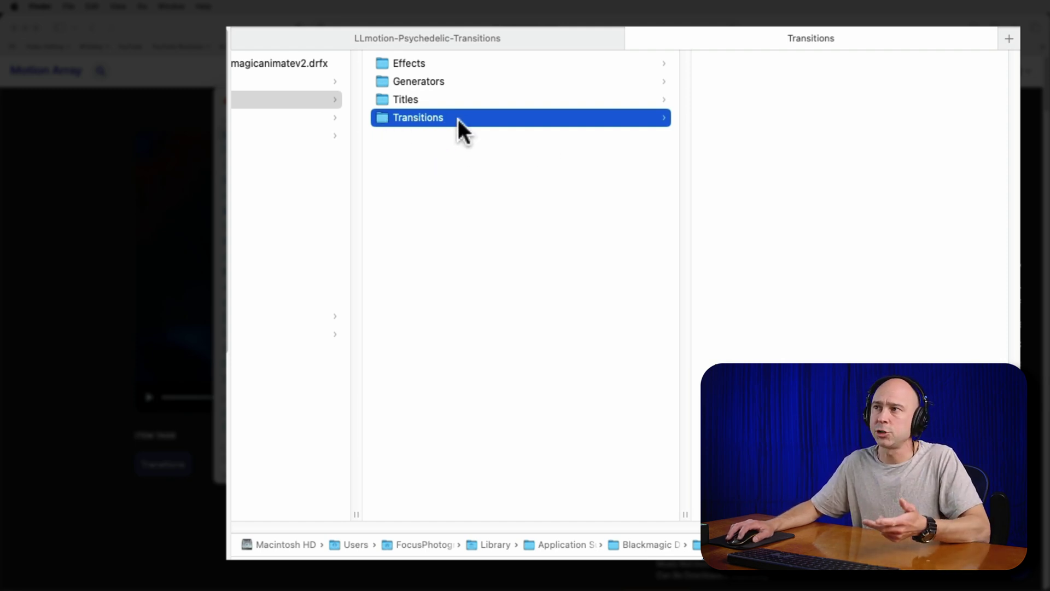
right_click(725, 106)
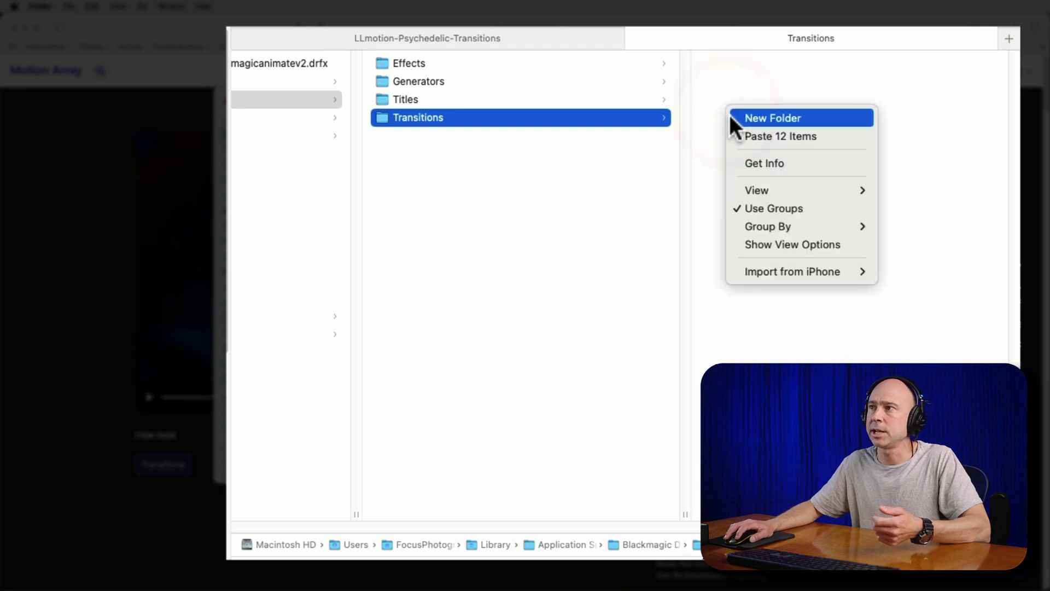
left_click(743, 137)
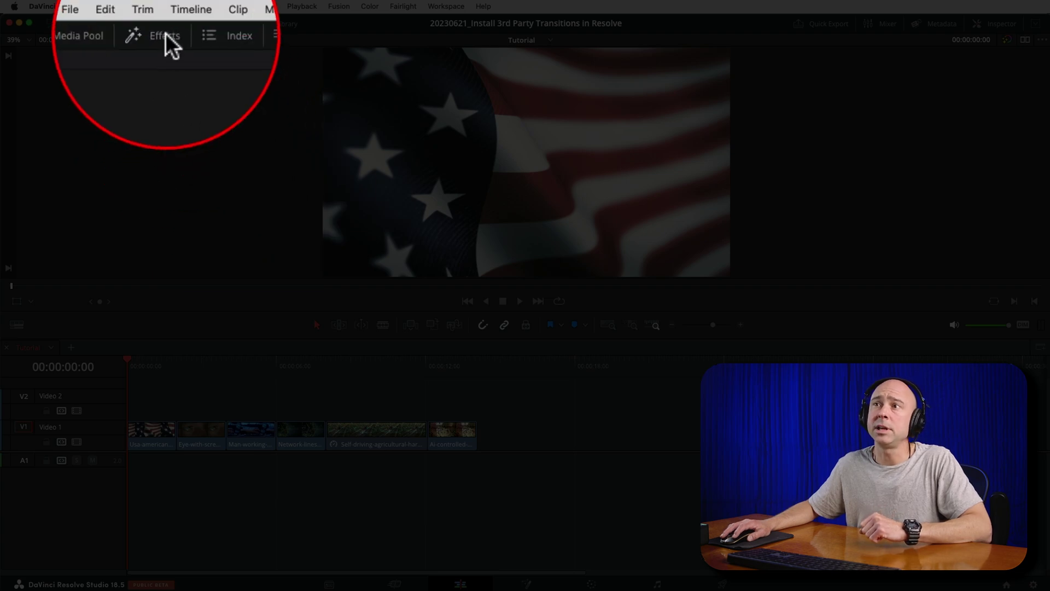
Step: Open the Effects Library's Video Transitions and scroll to the LLmotion-TR-Psychedelic entries
left_click(161, 24)
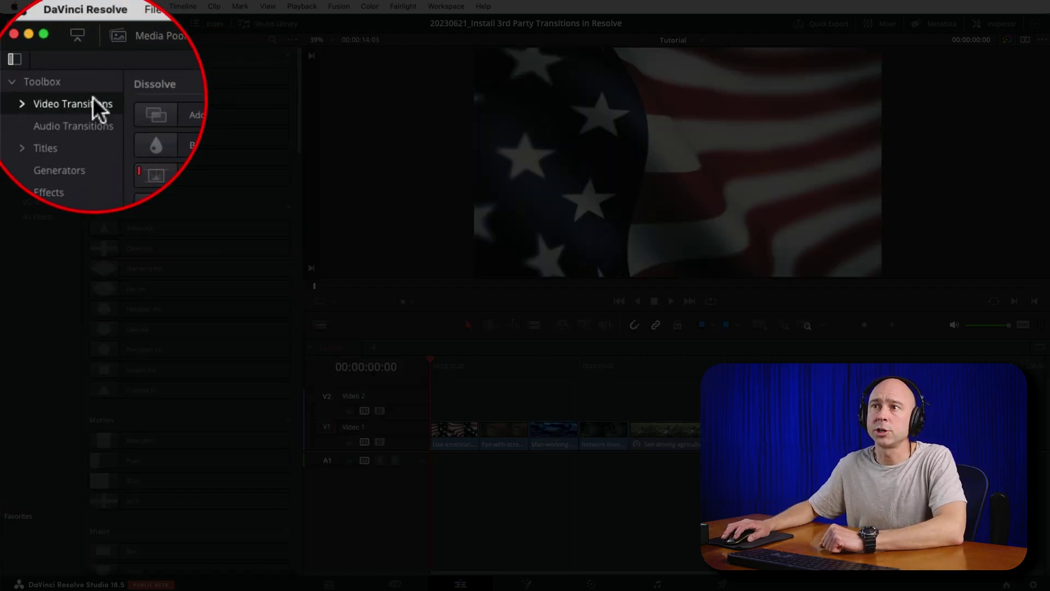
left_click(44, 69)
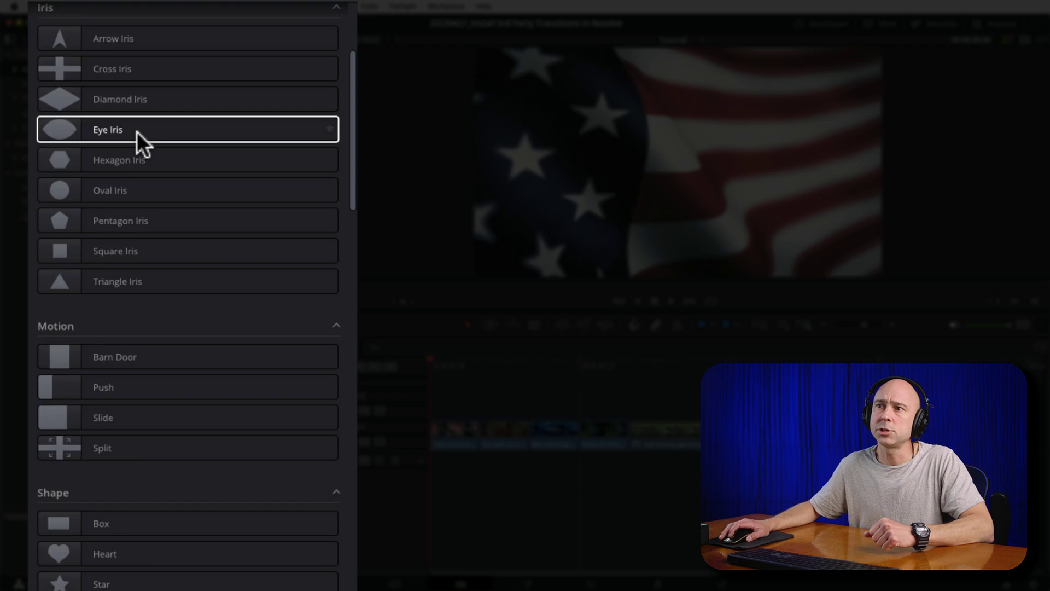
scroll(135, 309, "down", 15)
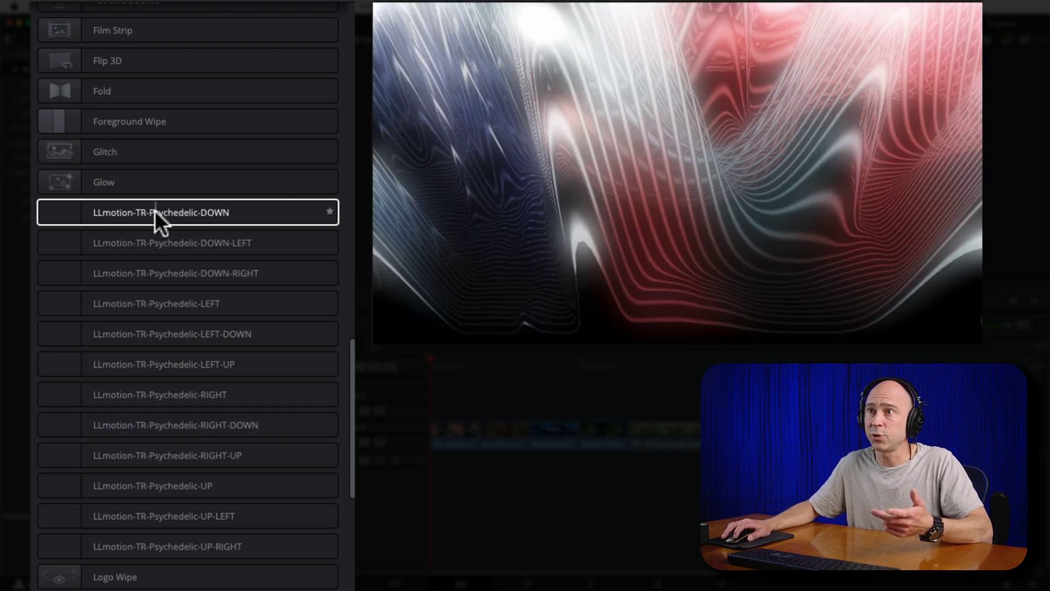
Step: Apply Psychedelic DOWN, LEFT, LEFT-UP, RIGHT-UP and UP-RIGHT at the first five cuts on V1
left_click_drag(156, 210, 474, 430)
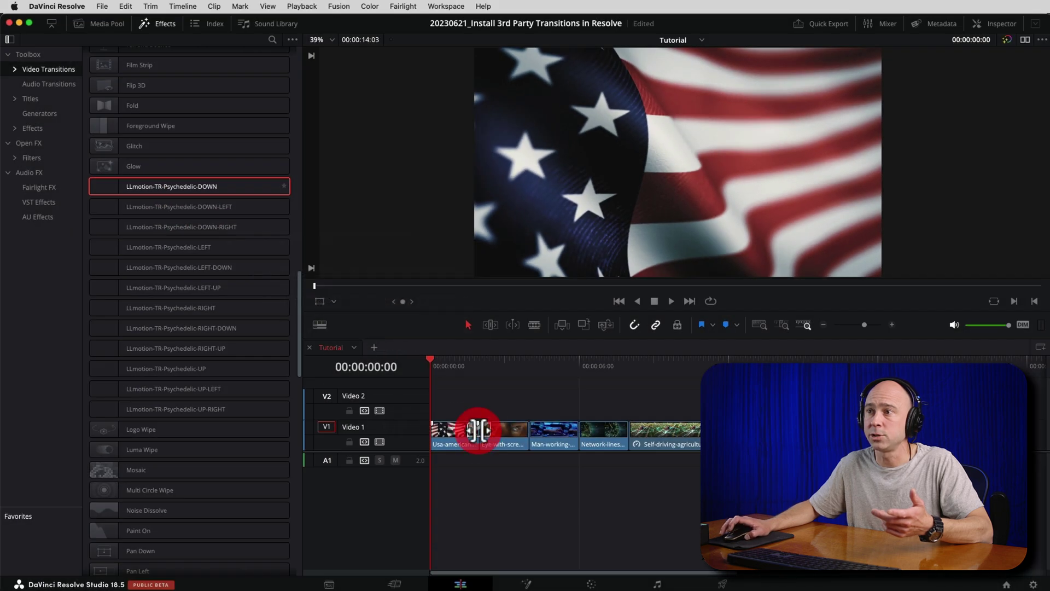
left_click_drag(147, 253, 528, 435)
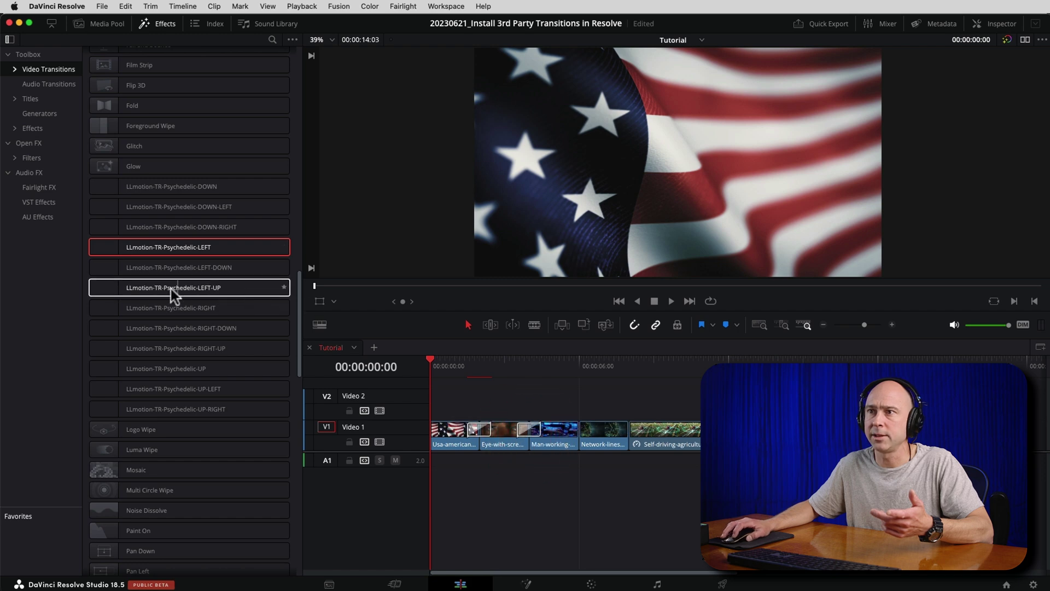
left_click_drag(157, 290, 575, 428)
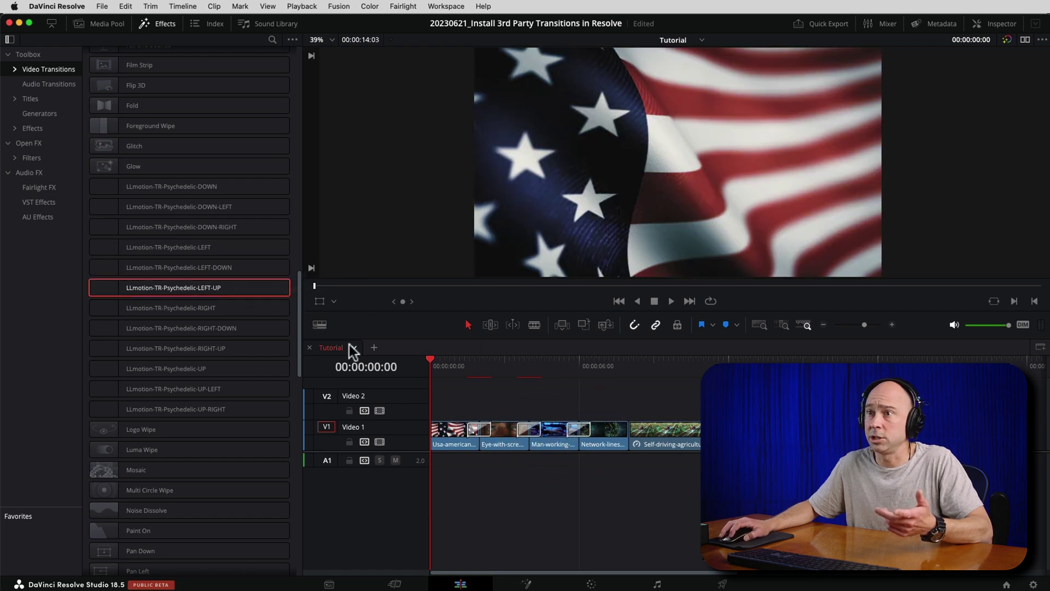
left_click_drag(169, 347, 621, 422)
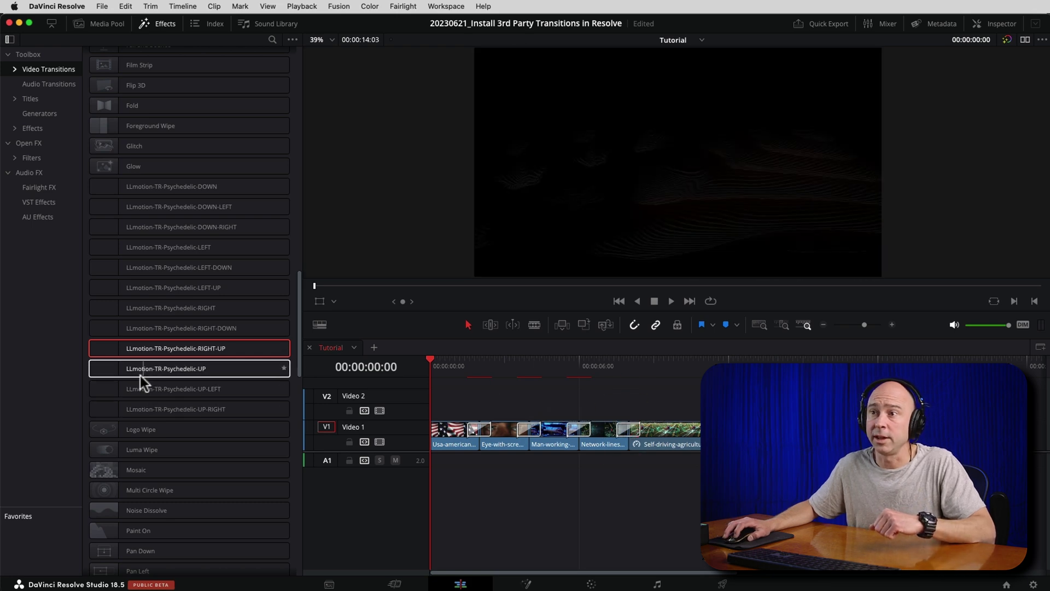
left_click_drag(140, 406, 711, 430)
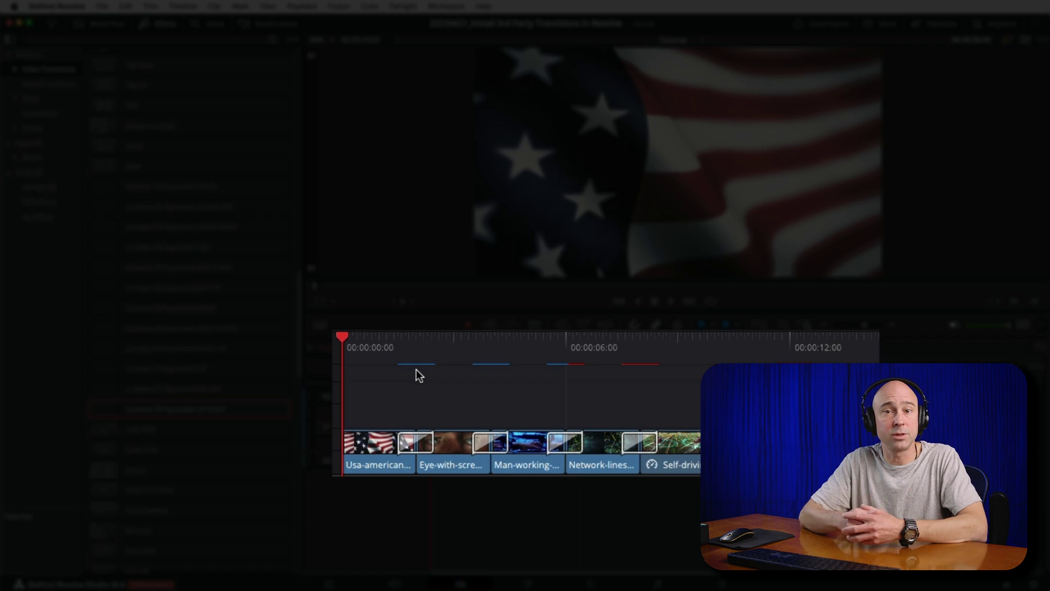
Step: Play back the Tutorial timeline to watch the five Psychedelic transitions
key("space")
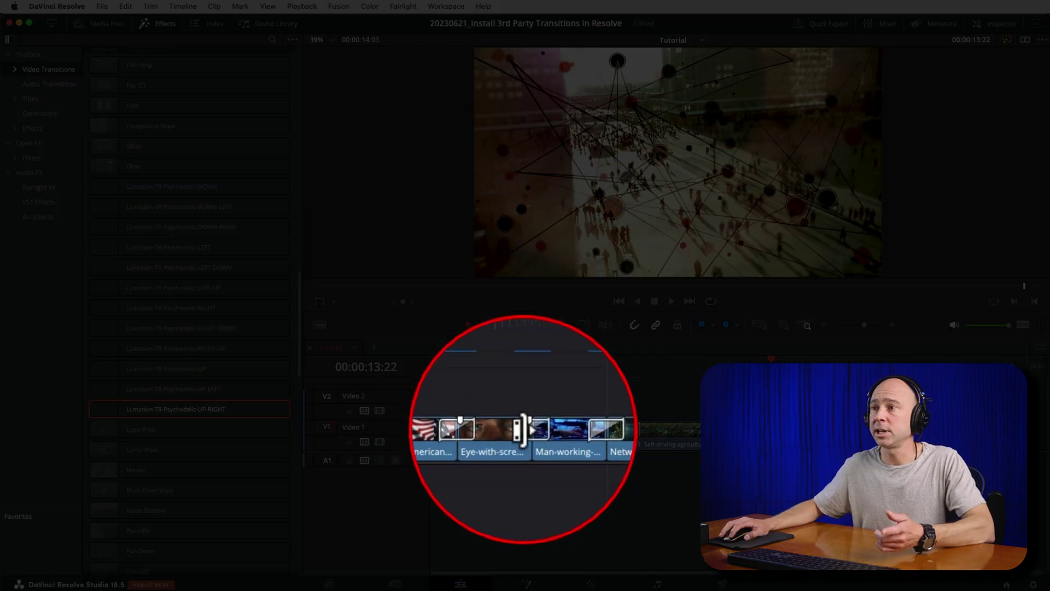
Step: Select the Psychedelic-LEFT transition on V1 to view its 1.0-second duration, Strength 0.3, and Glow 0.7 settings
left_click(520, 430)
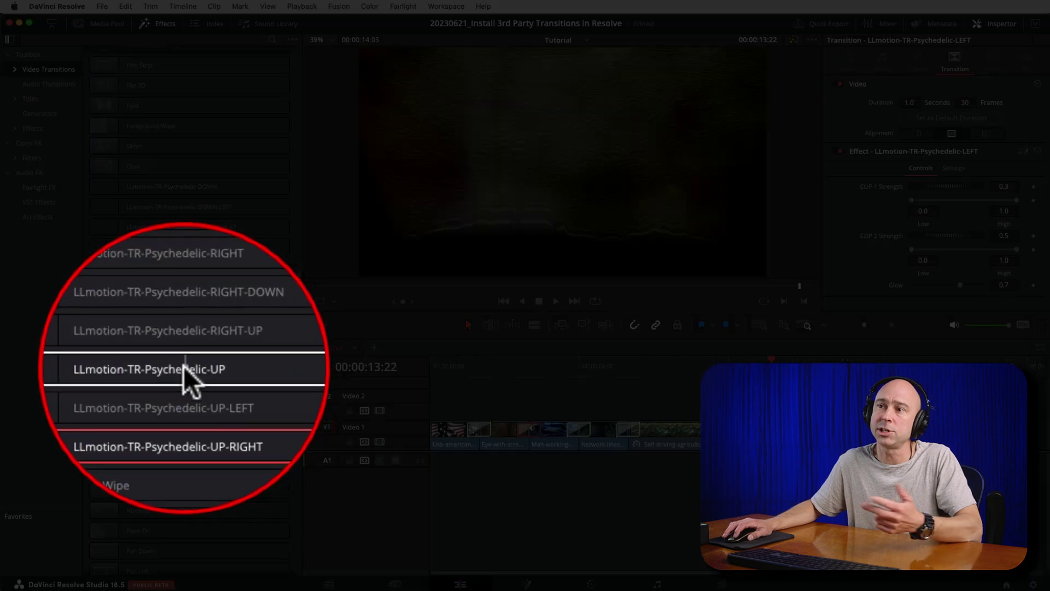
Step: Star Psychedelic-UP into Favorites and unstar it, then bring up its Set As Standard Transition option
left_click(183, 368)
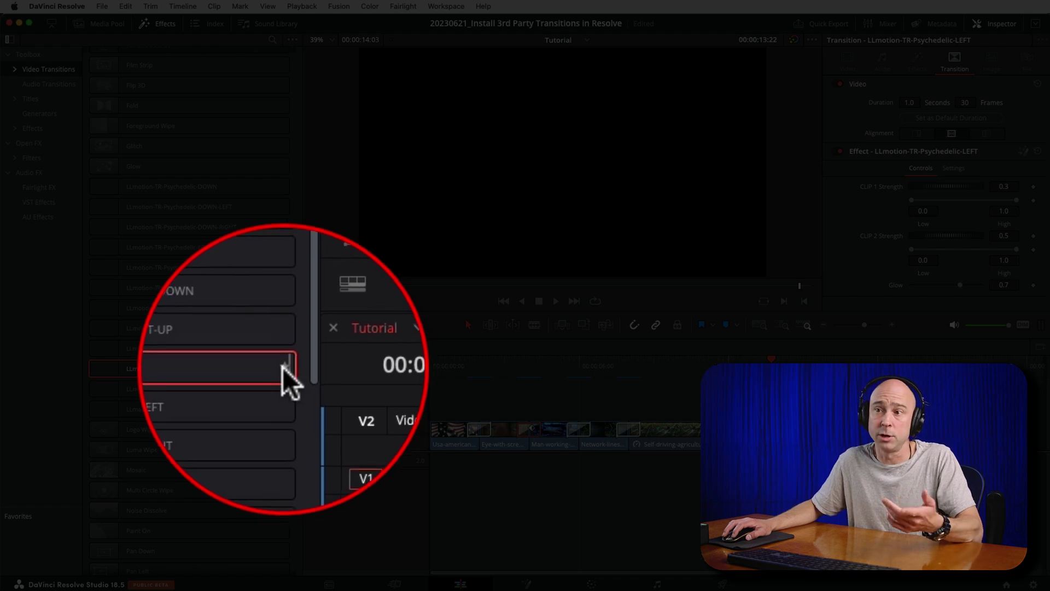
left_click(283, 369)
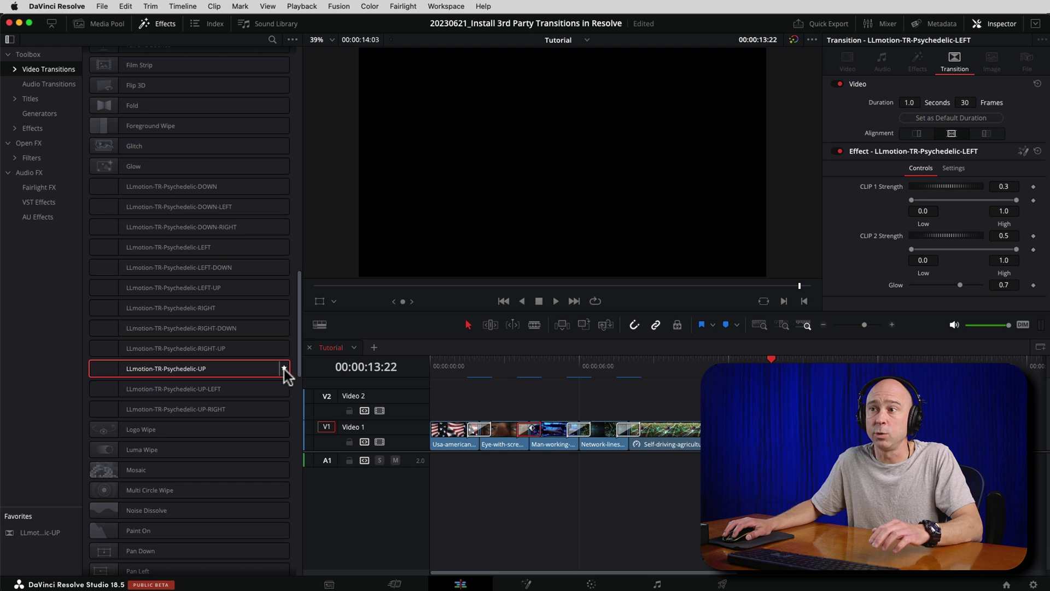
left_click(284, 368)
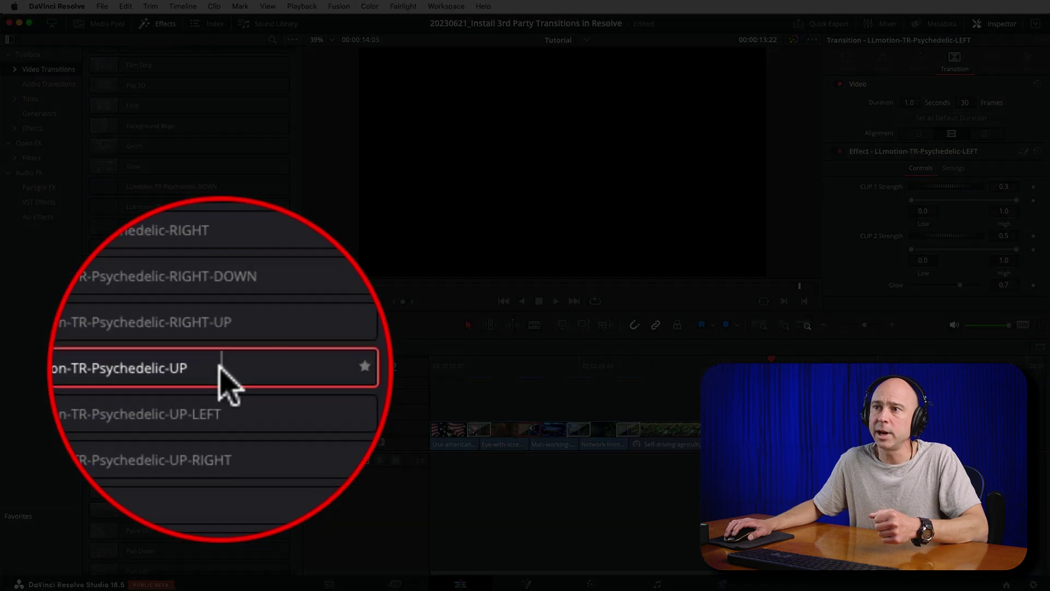
right_click(230, 371)
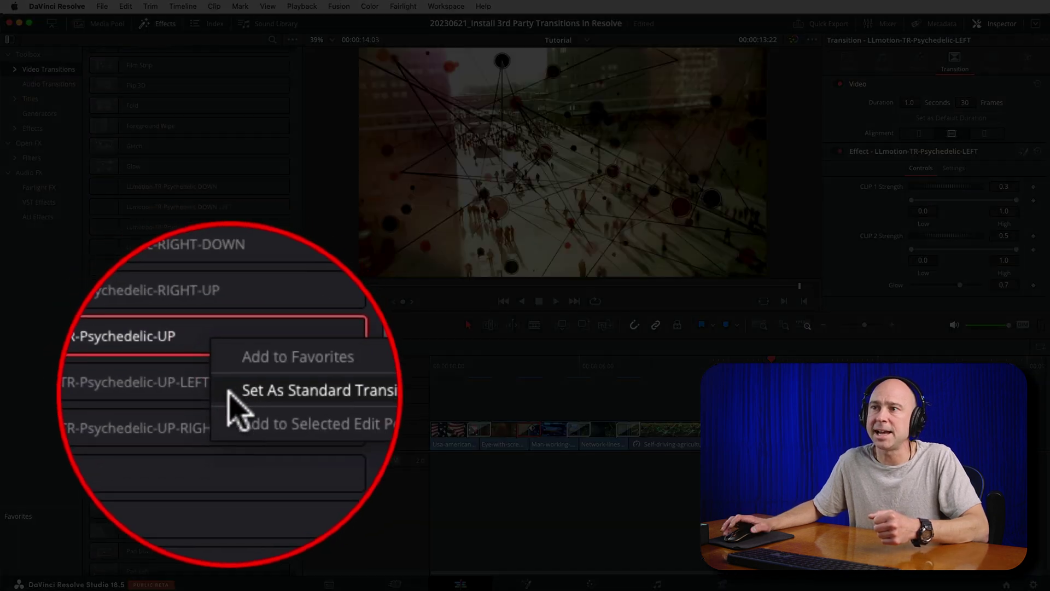